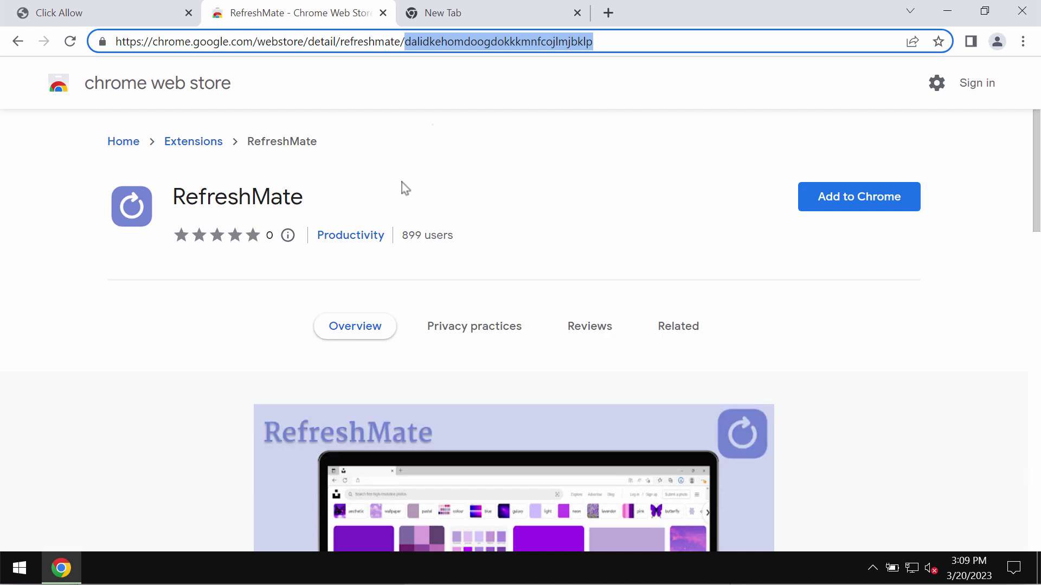
Request adding RefreshMate to Chrome, bringing up its all-website-data permission prompt
left_click(404, 188)
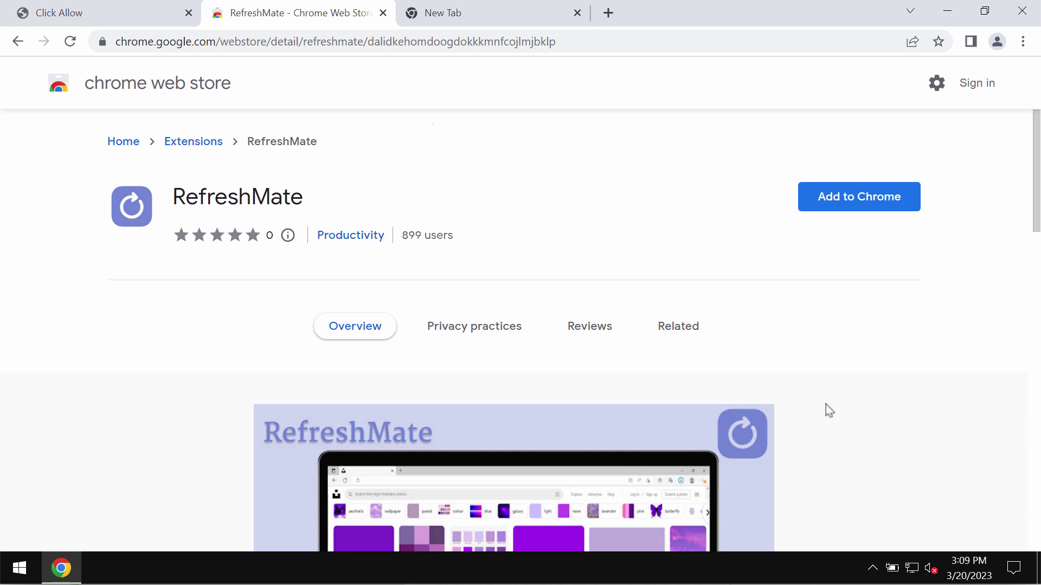
scroll(843, 418, "down", 2)
scroll(844, 418, "down", 2)
scroll(894, 284, "up", 3)
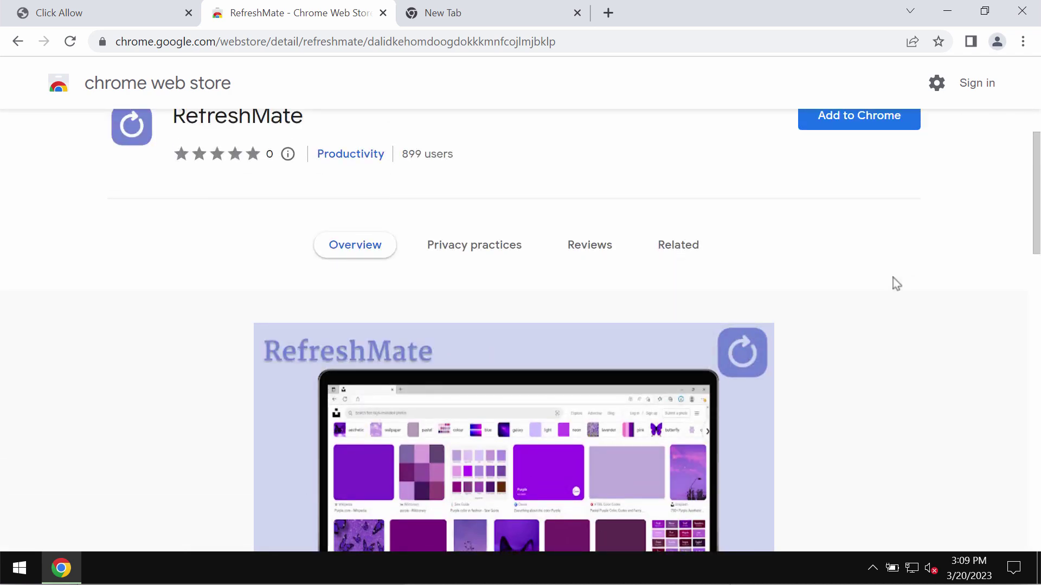
scroll(894, 197, "up", 1)
Confirm installing the RefreshMate extension and open a new tab beside the store page
left_click(894, 204)
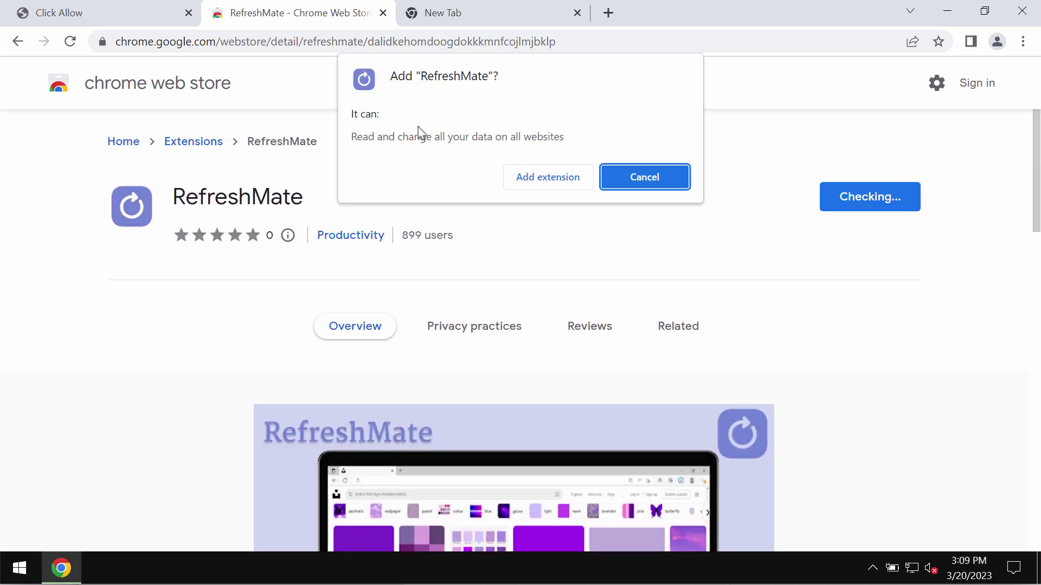
left_click(530, 178)
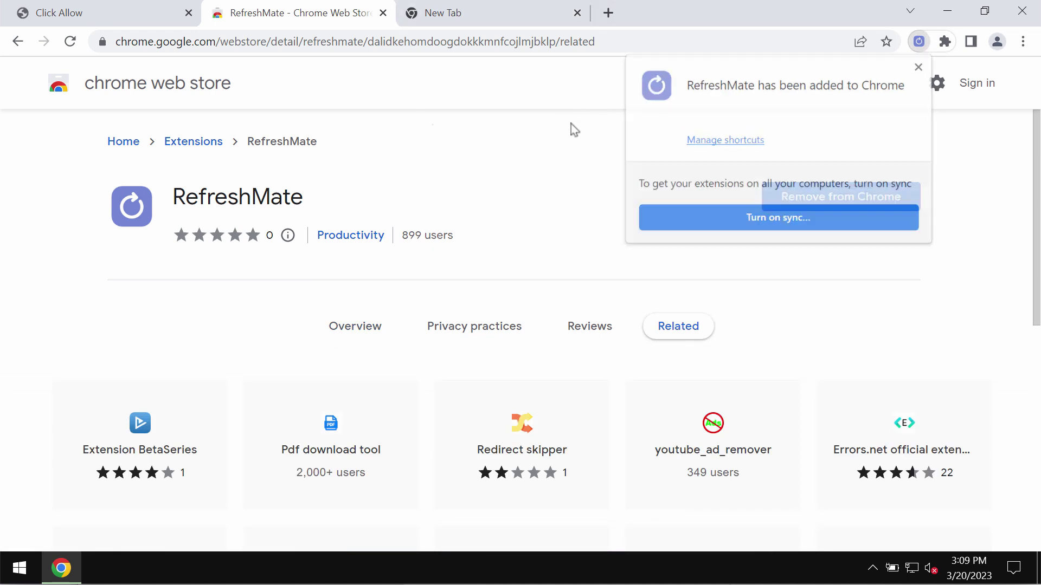
left_click(607, 12)
left_click(330, 17)
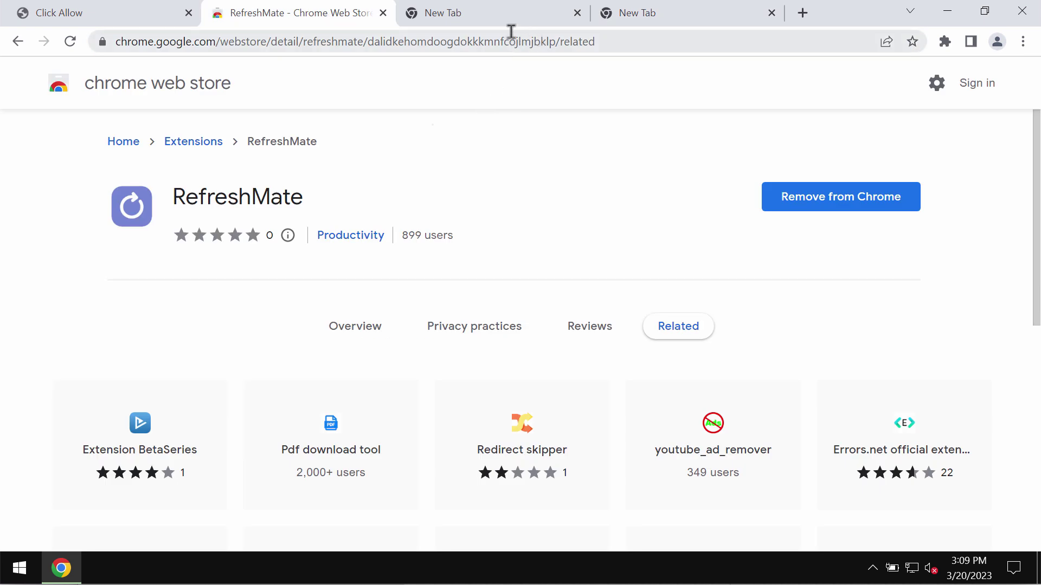
Close the RefreshMate store tab and the car search tab, leaving a fresh new tab
left_click(661, 16)
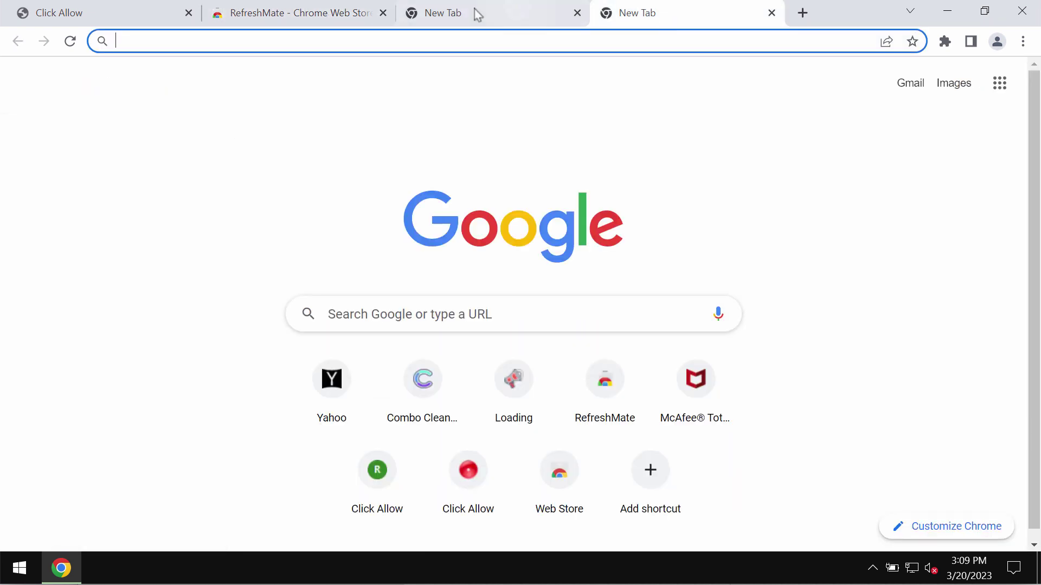
left_click(353, 16)
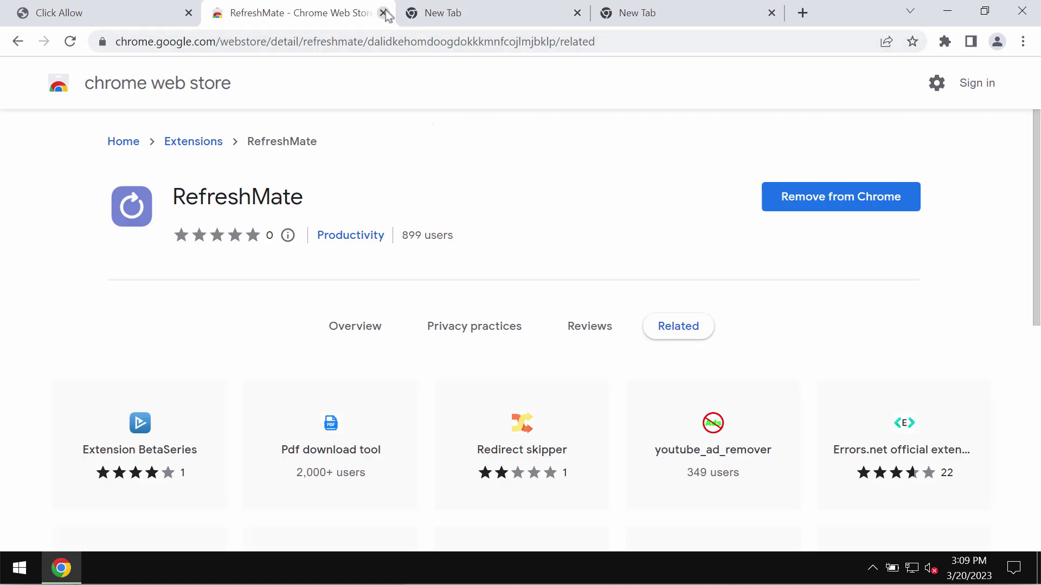
left_click(488, 18)
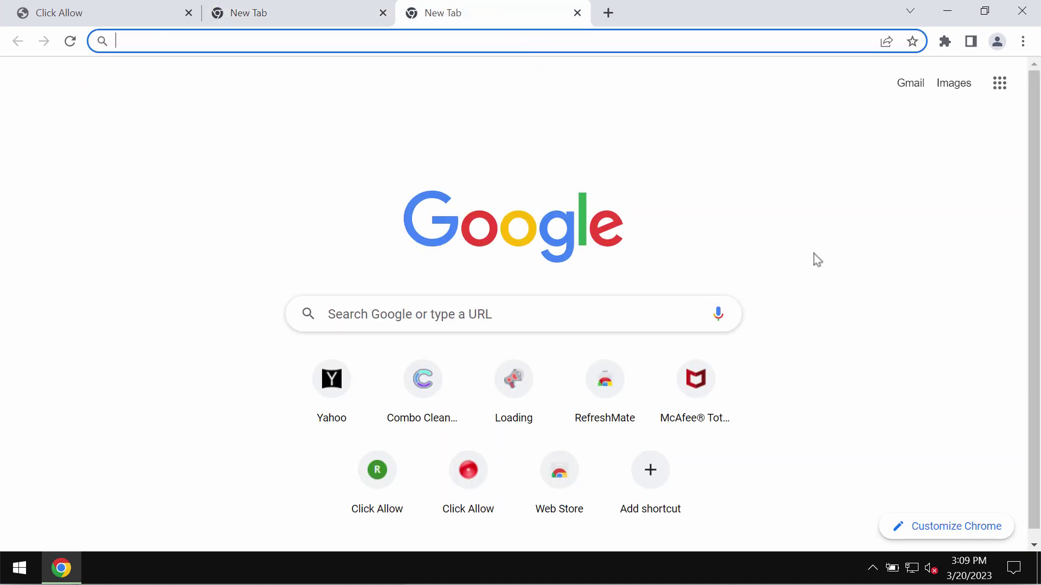
type("ca")
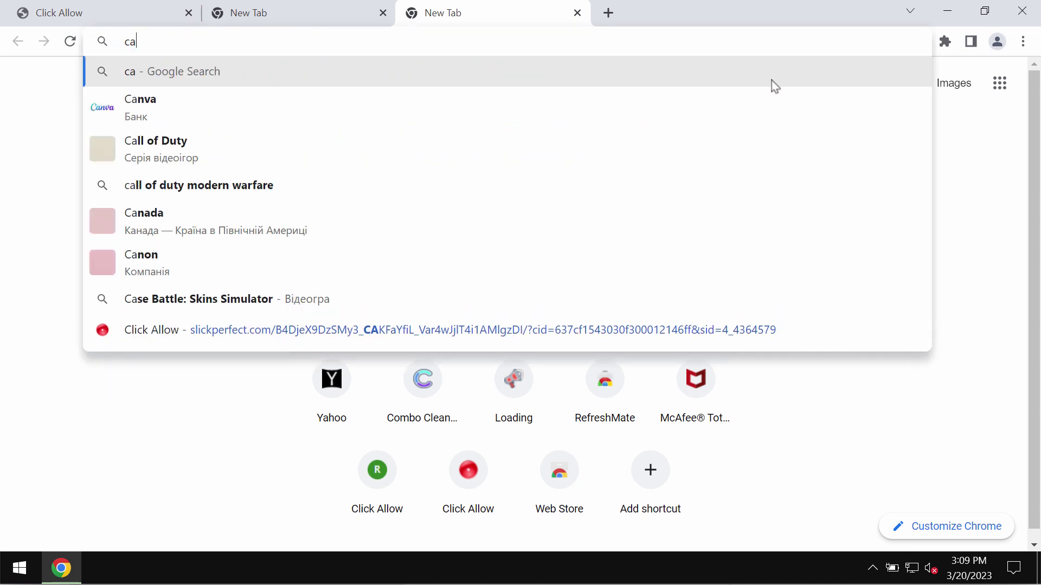
type("r")
key("Return")
key("ctrl+t")
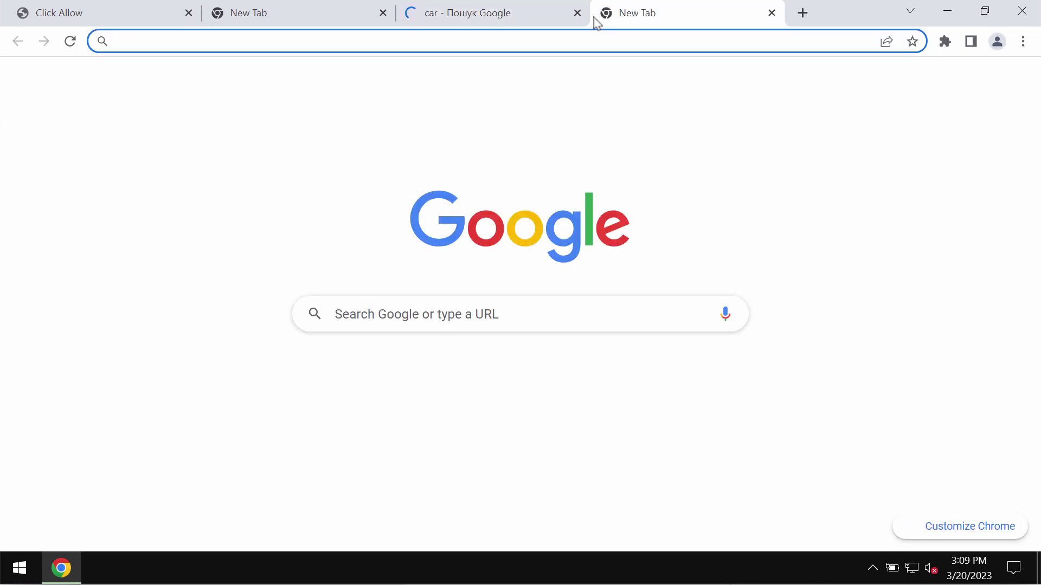
left_click(578, 13)
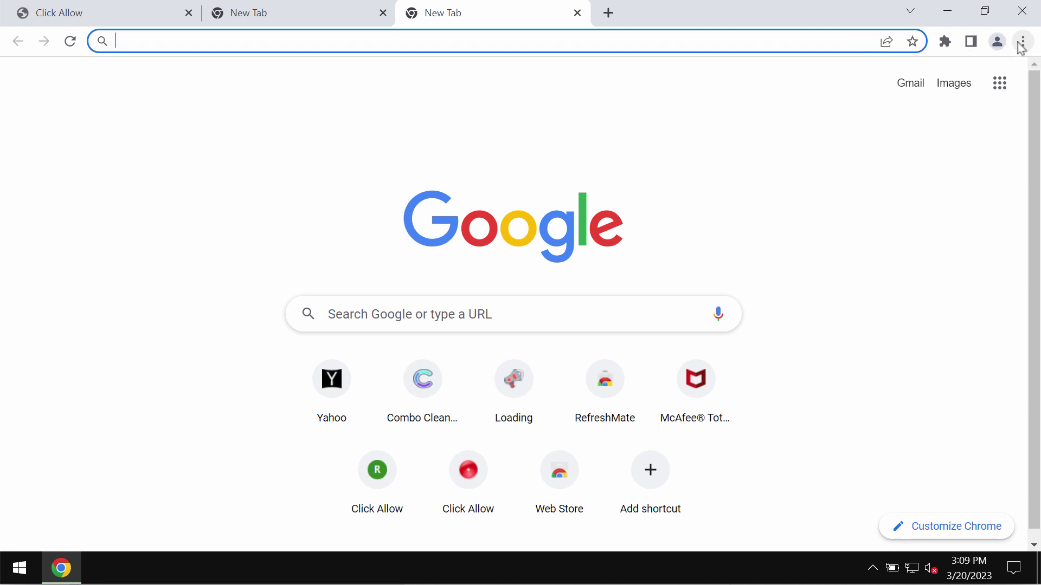
On the Extensions page, switch RefreshMate off and remove it, confirming the removal
left_click(1022, 42)
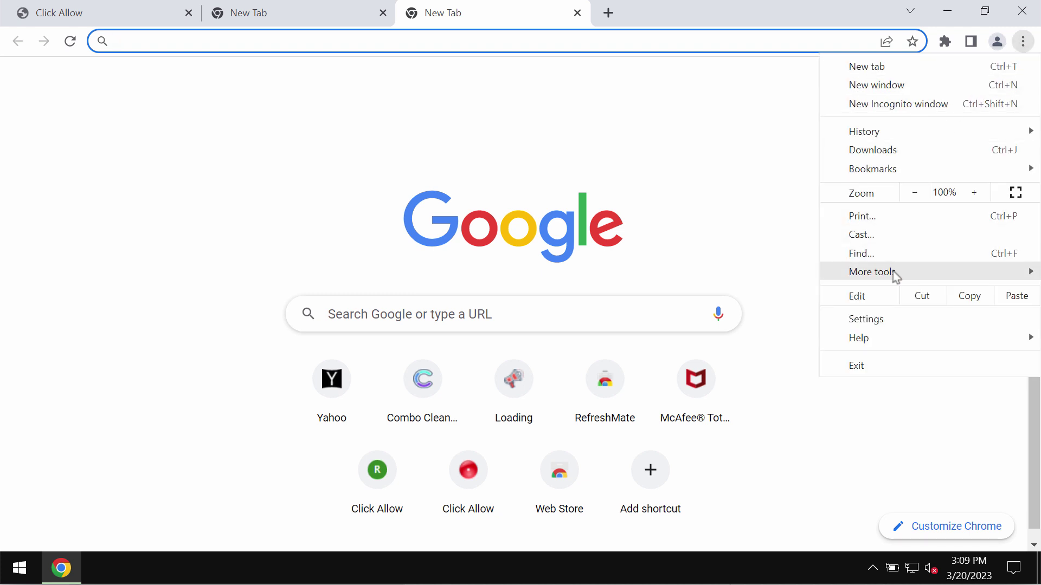
mouse_move(873, 272)
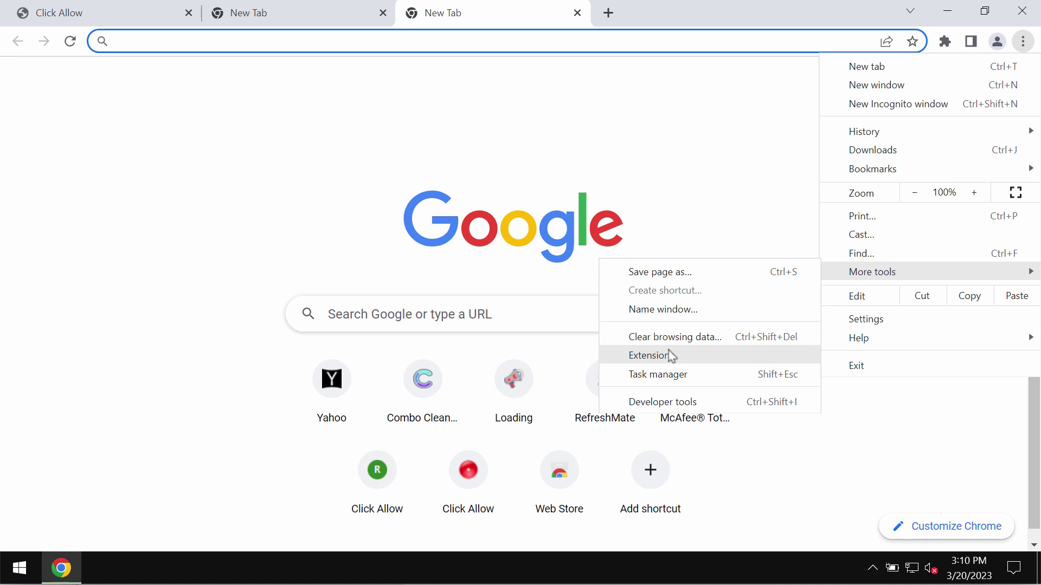
left_click(669, 356)
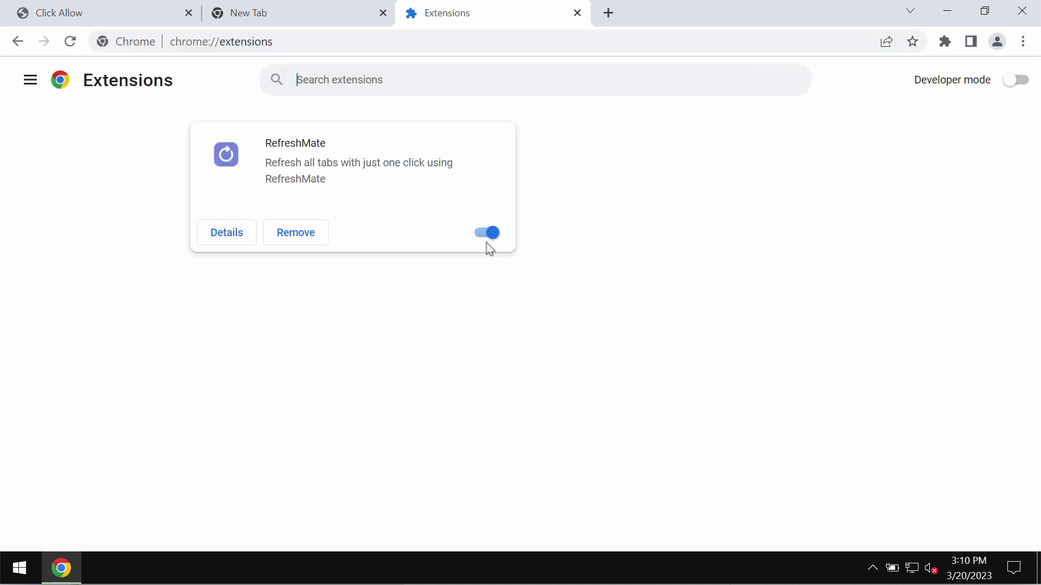
left_click(482, 236)
left_click(297, 237)
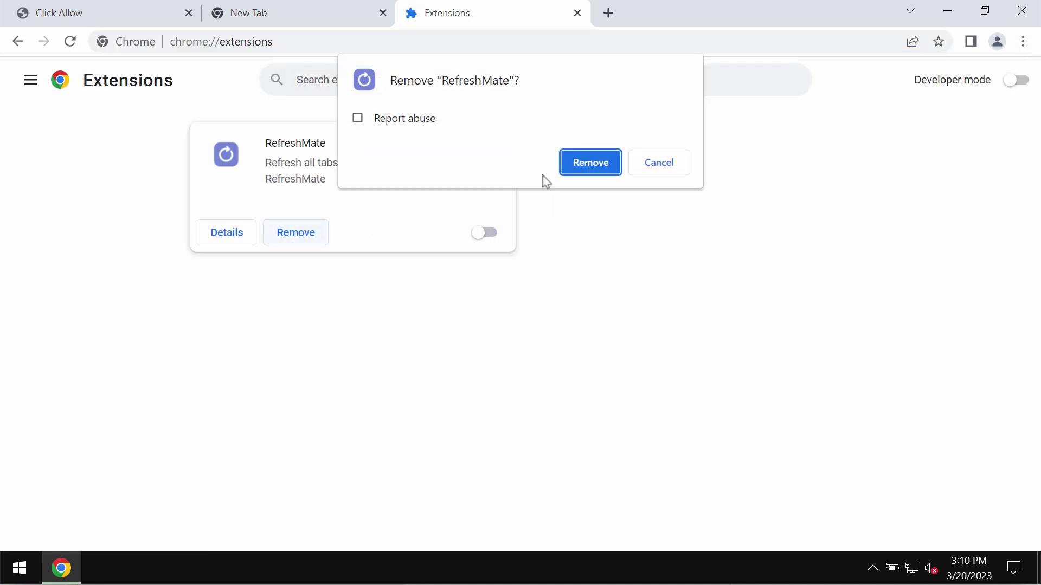
left_click(602, 172)
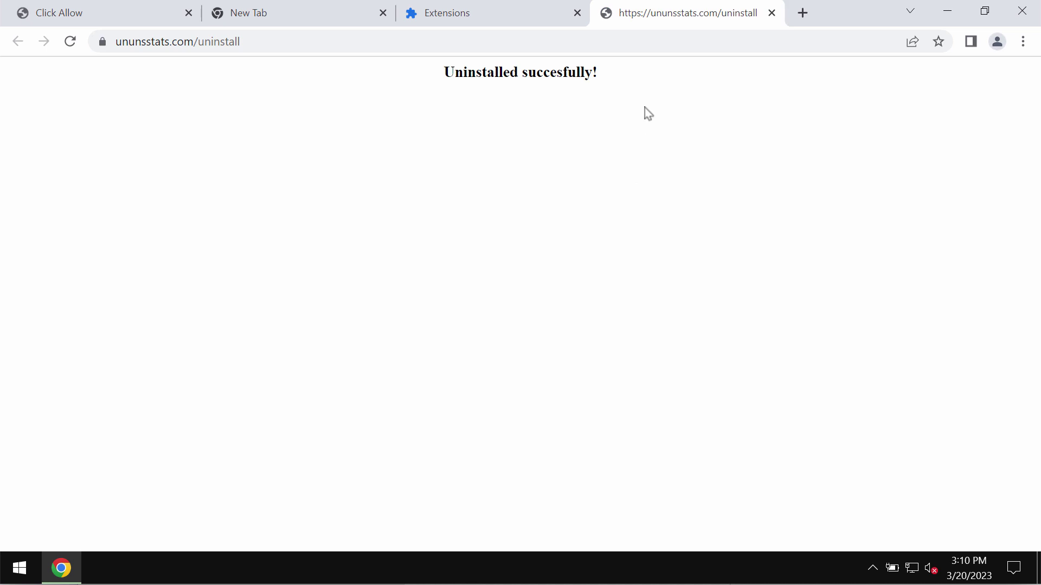
Close the extra tabs, load combocleaner.com, and minimize Chrome to the desktop
left_click(383, 13)
left_click(380, 35)
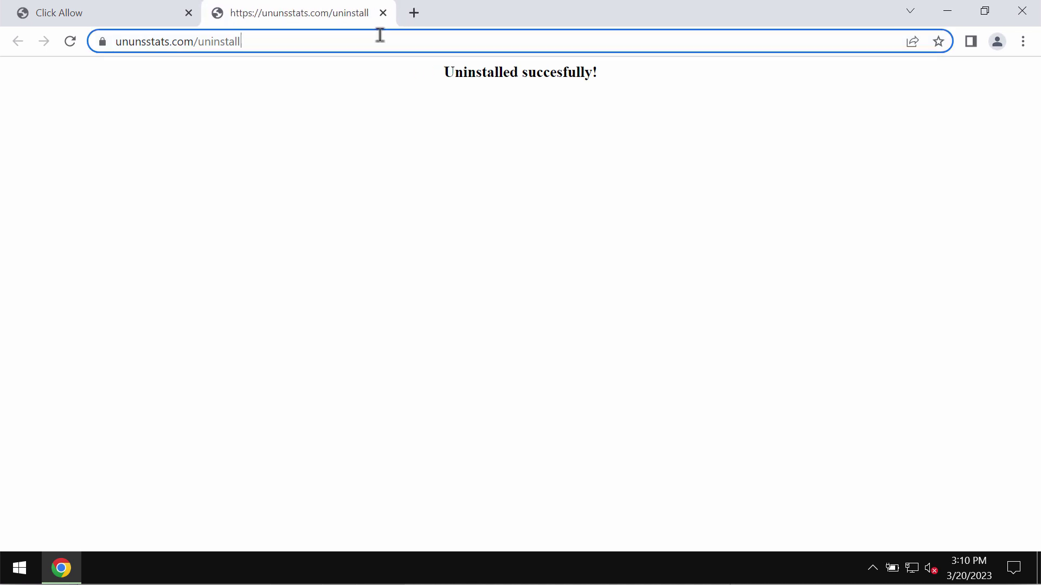
key("ctrl+a")
type("c")
key("Return")
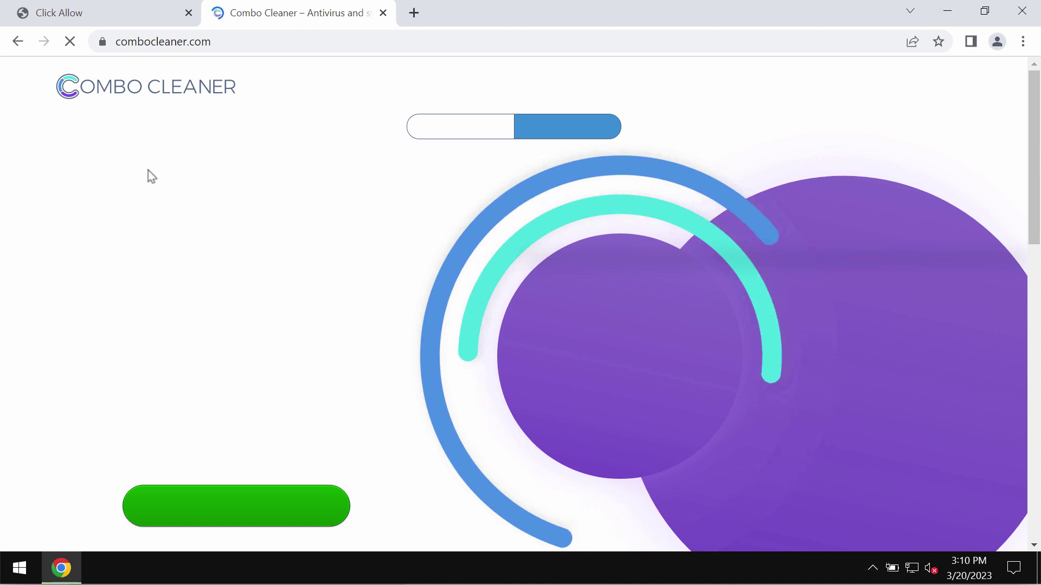
left_click(947, 15)
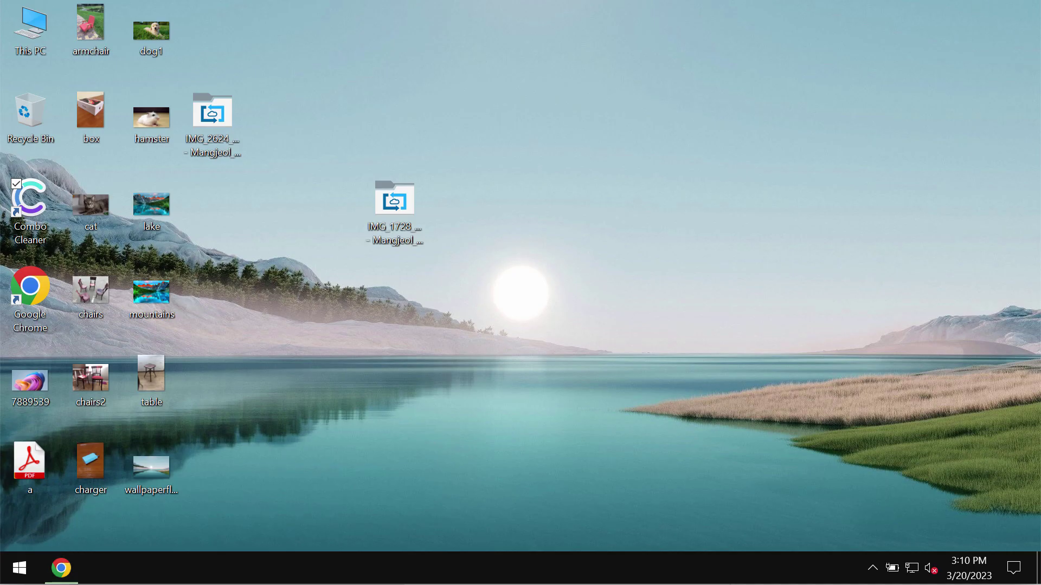
Launch Combo Cleaner from its desktop icon to reach the Dashboard
double_click(33, 210)
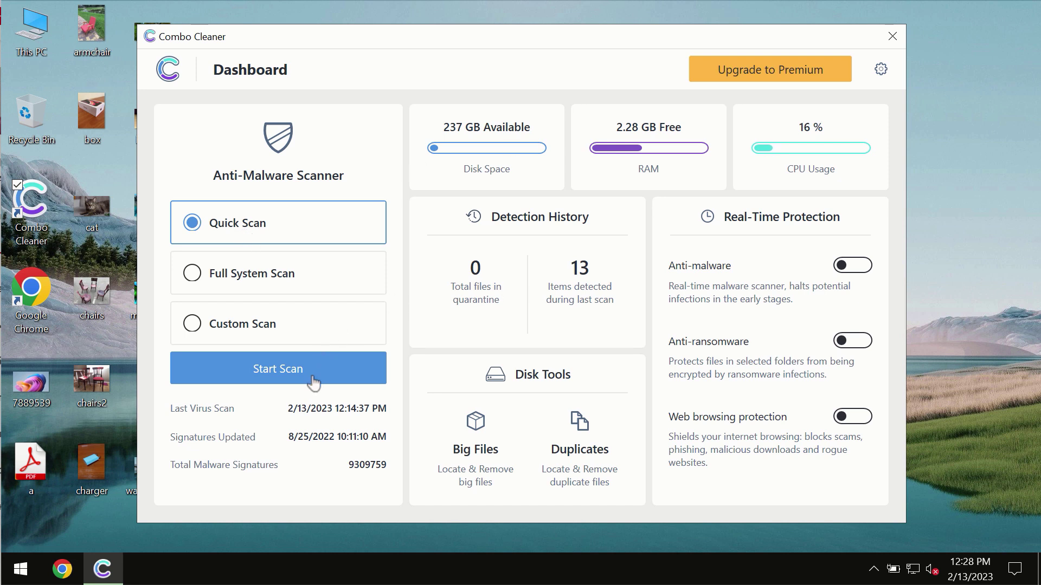
Start a Quick Scan from the Combo Cleaner dashboard
left_click(274, 381)
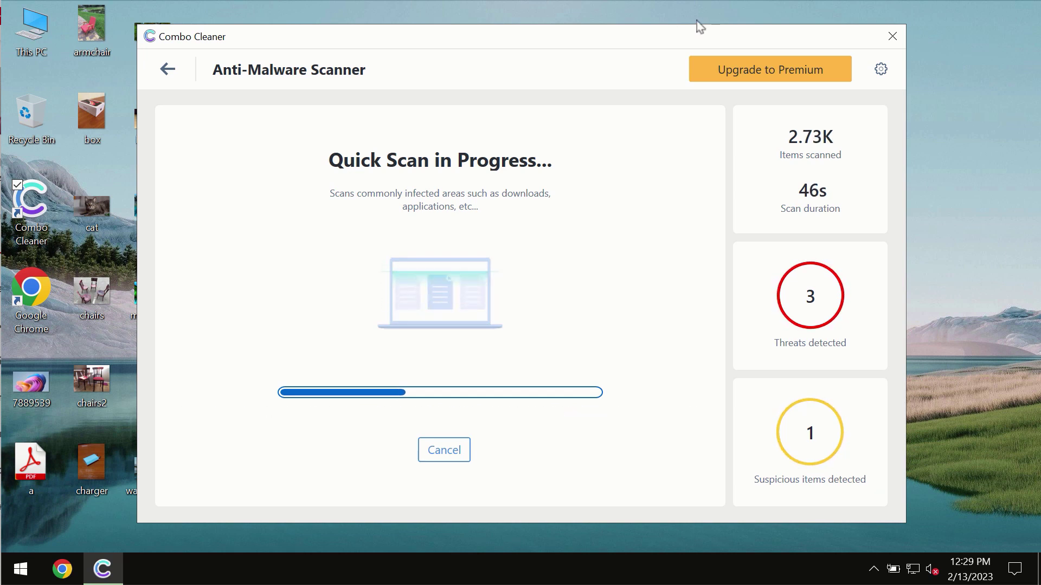
Open Combo Cleaner's Settings and view the Anti-Ransomware tab
left_click(880, 71)
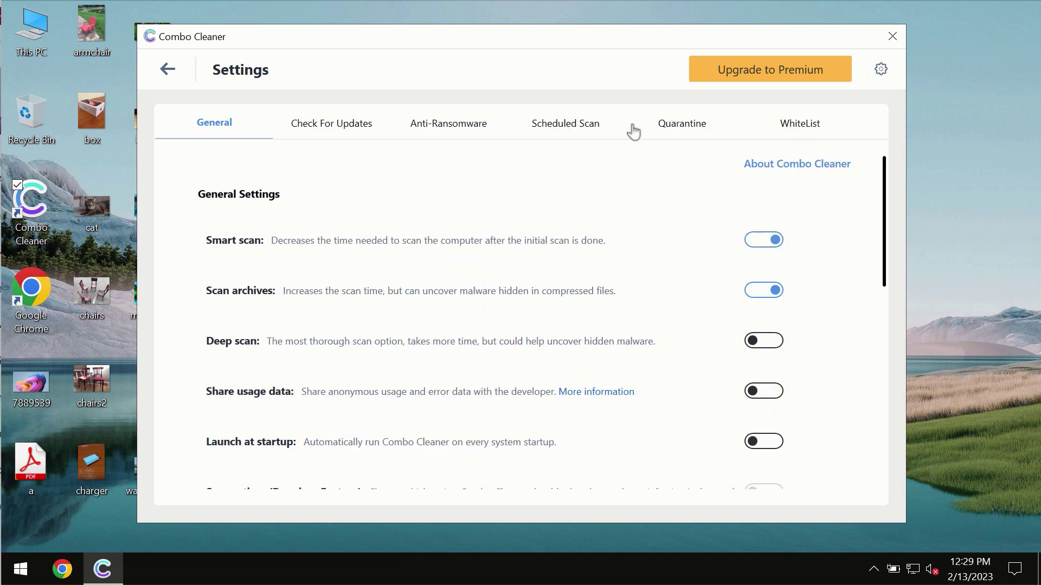
left_click(447, 130)
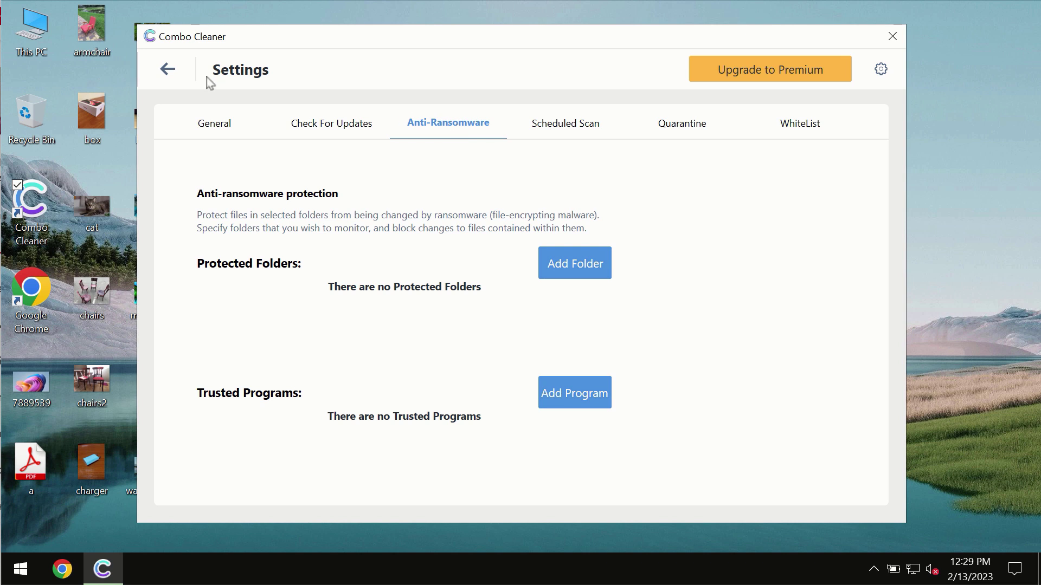
Return to the Dashboard and reopen the running Quick Scan's progress screen
left_click(168, 71)
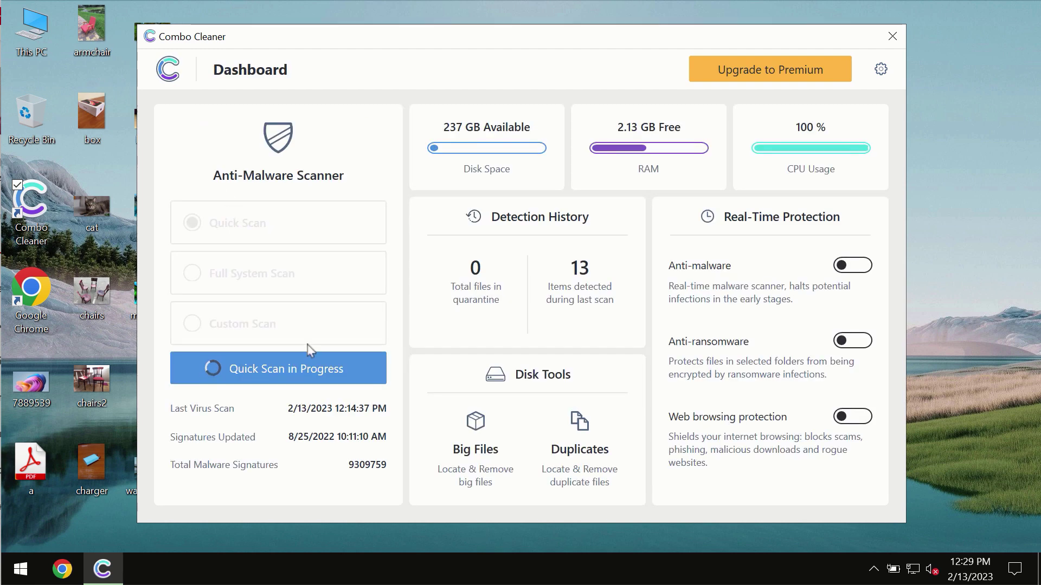
left_click(317, 379)
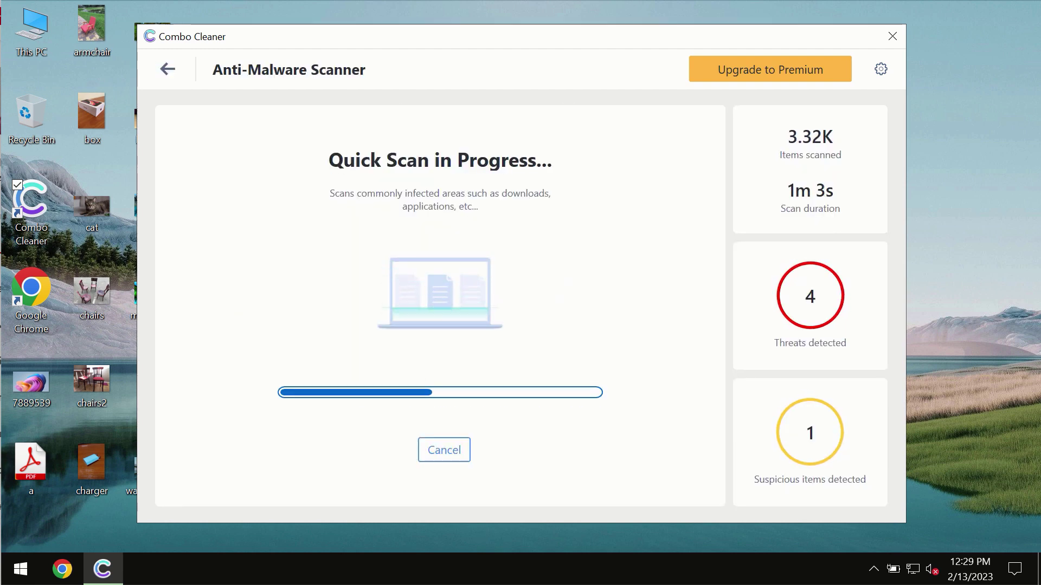